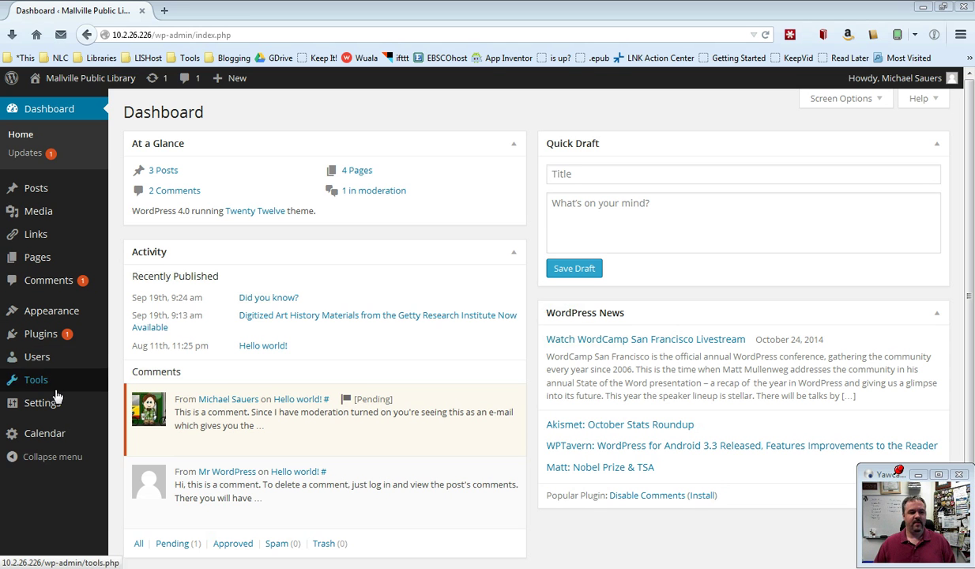
Open Settings > Discussion and highlight the default article settings and the per-article override note
mouse_move(43, 404)
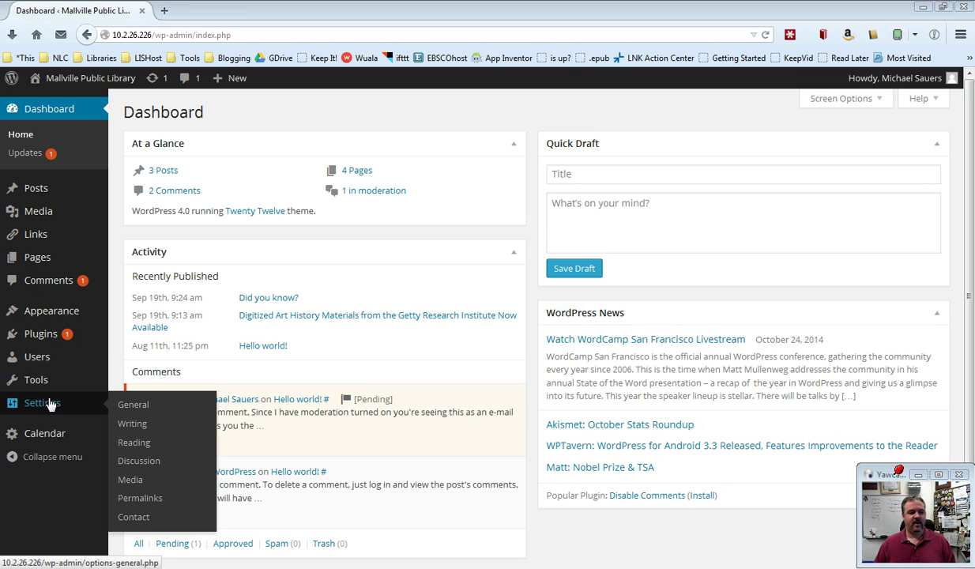
left_click(151, 463)
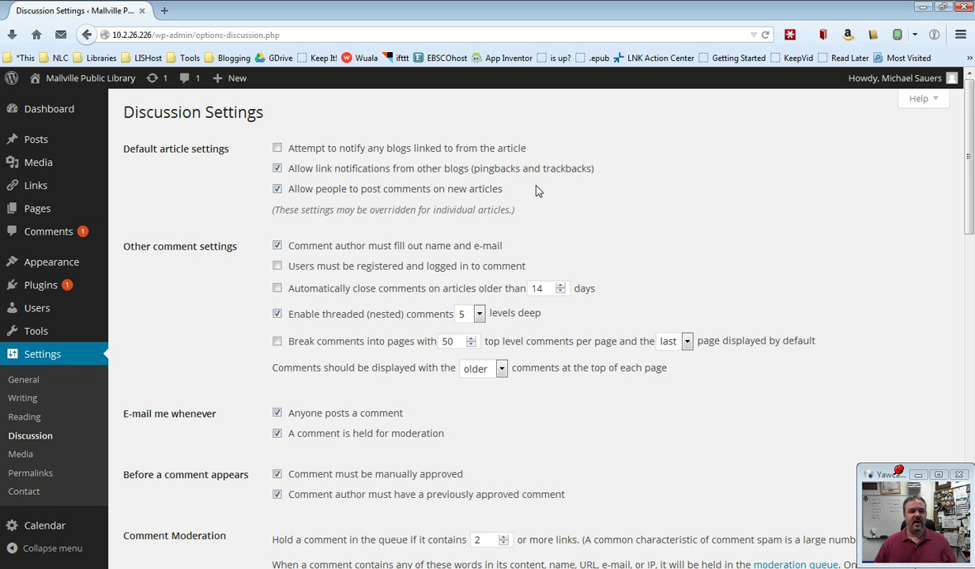
left_click_drag(255, 210, 324, 211)
left_click(347, 213)
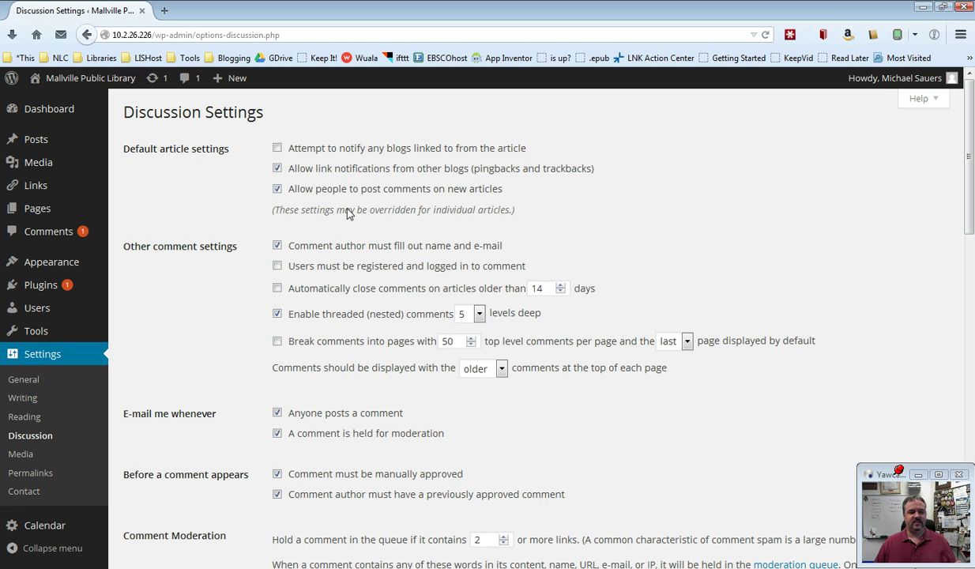
triple_click(347, 214)
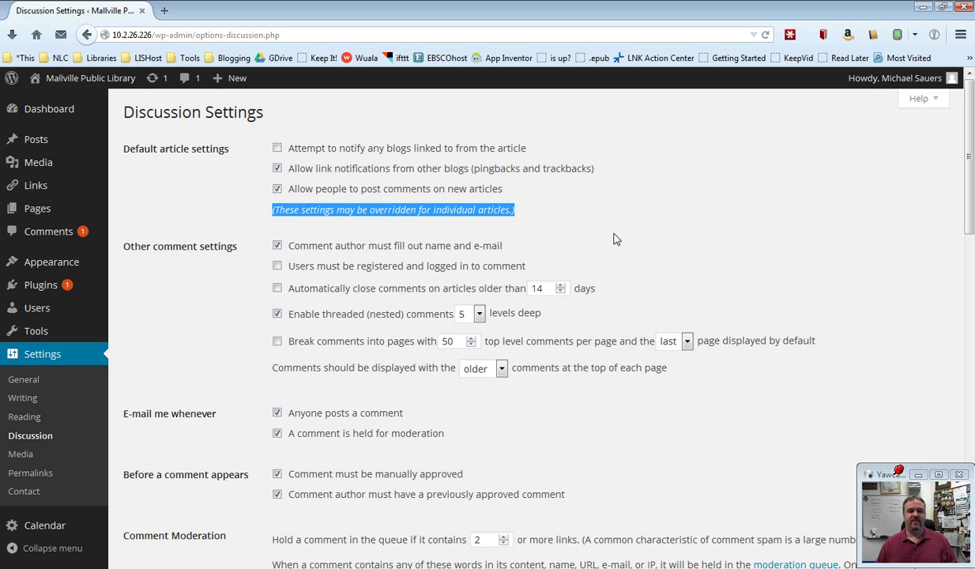
left_click(616, 238)
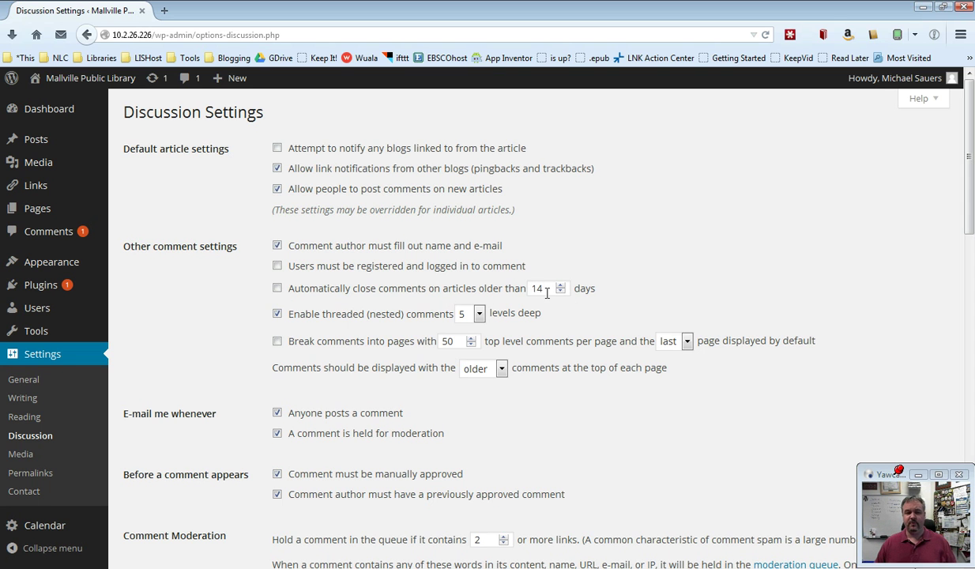
left_click(561, 291)
left_click(561, 289)
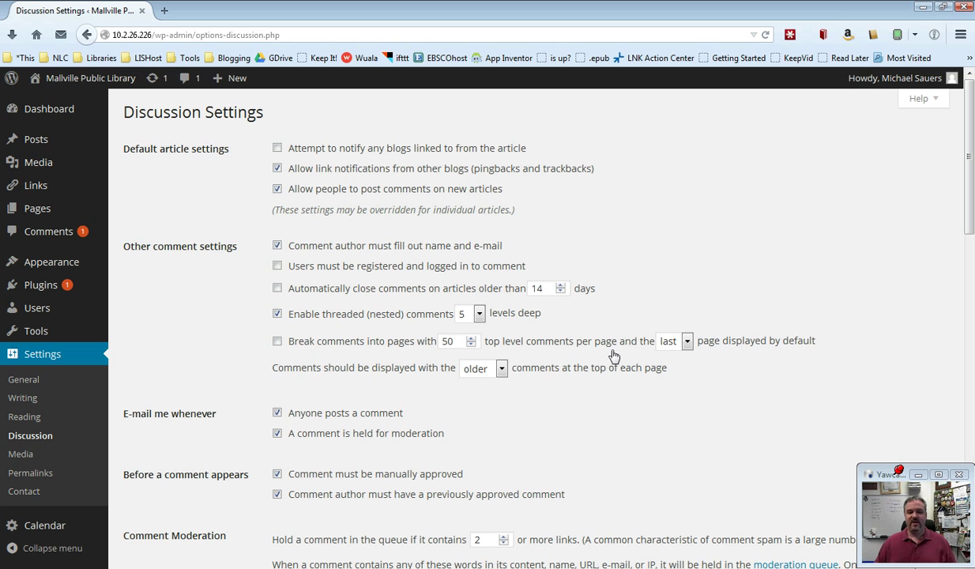
left_click(687, 341)
left_click(688, 341)
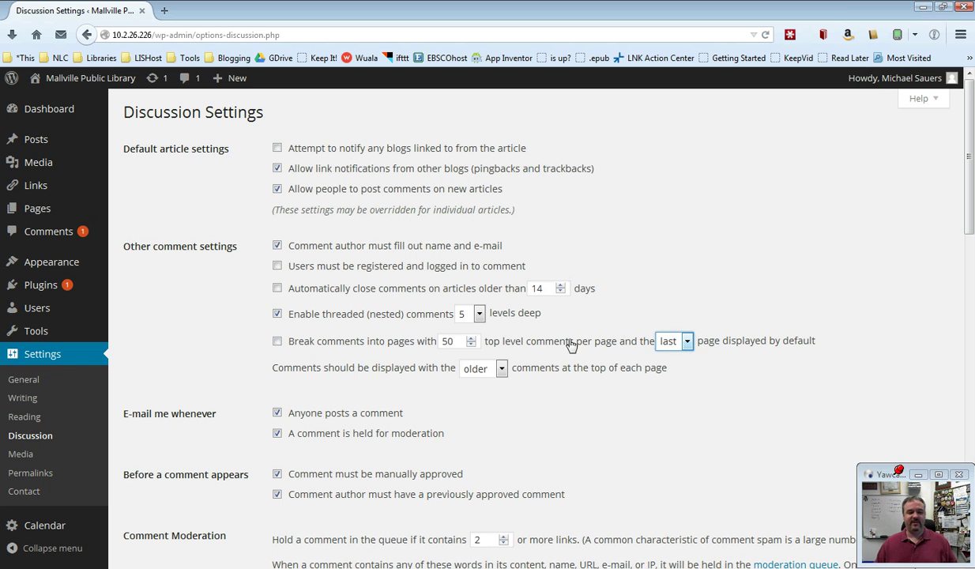
left_click(470, 339)
left_click(469, 339)
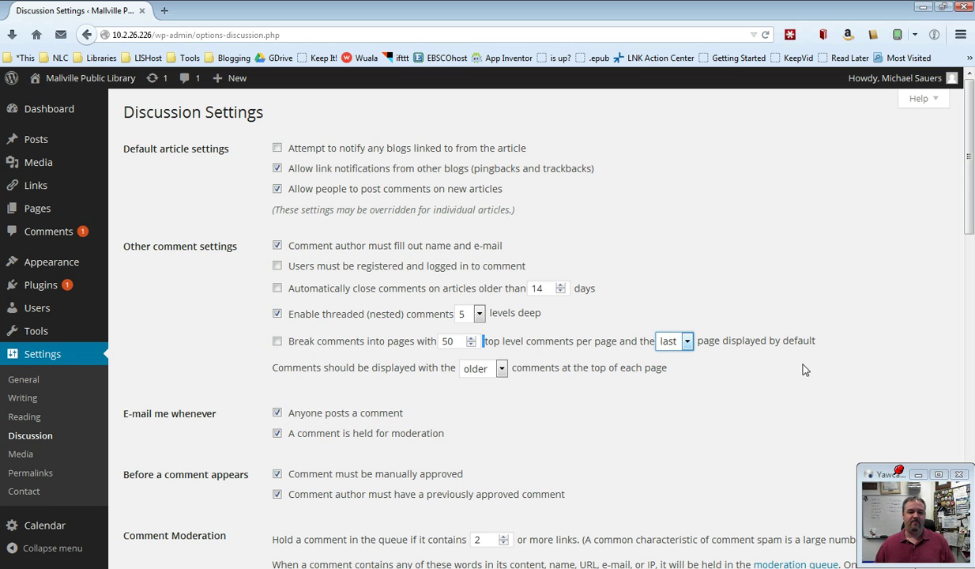
left_click(740, 384)
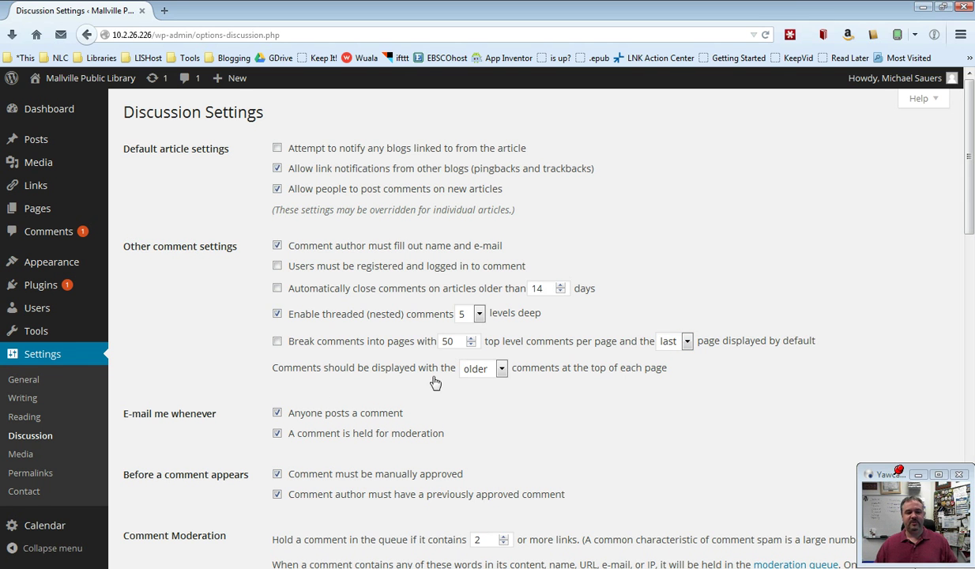
left_click(503, 370)
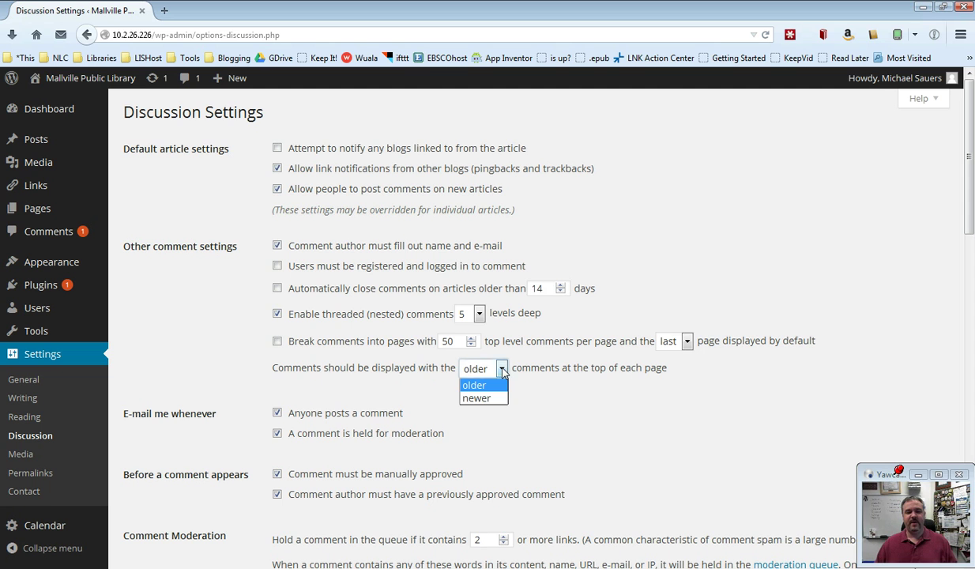
left_click(502, 370)
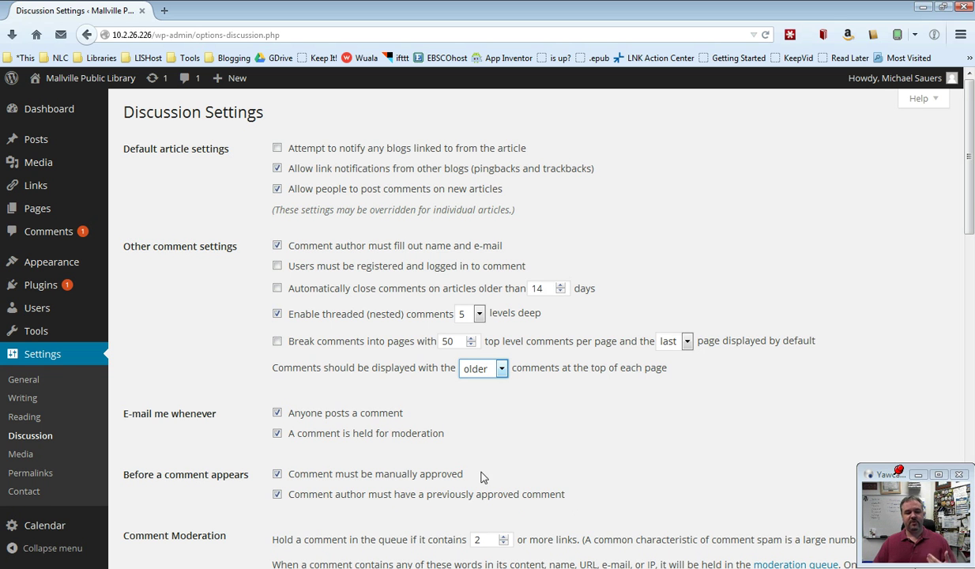
left_click_drag(481, 475, 281, 475)
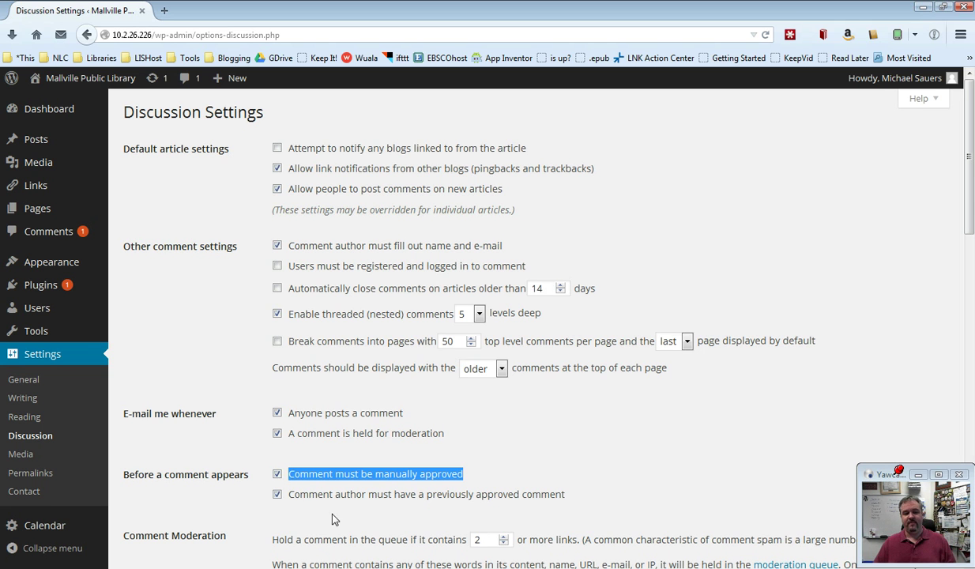
left_click(324, 506)
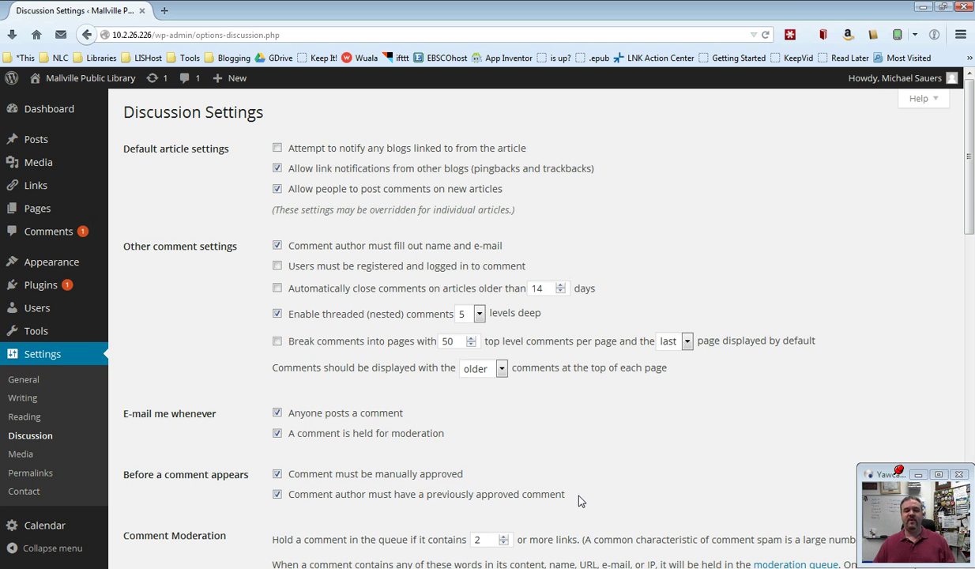
left_click_drag(581, 500, 290, 506)
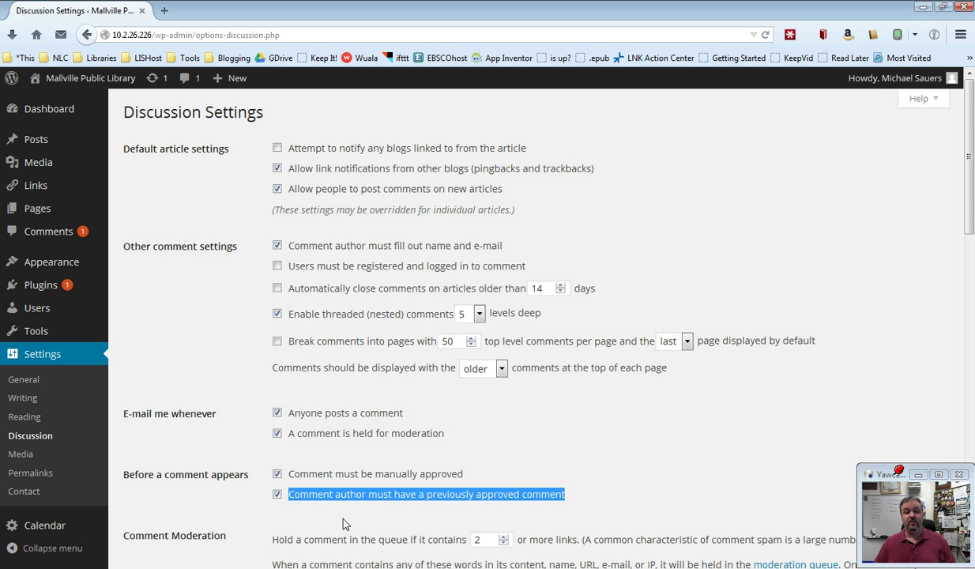
left_click(418, 517)
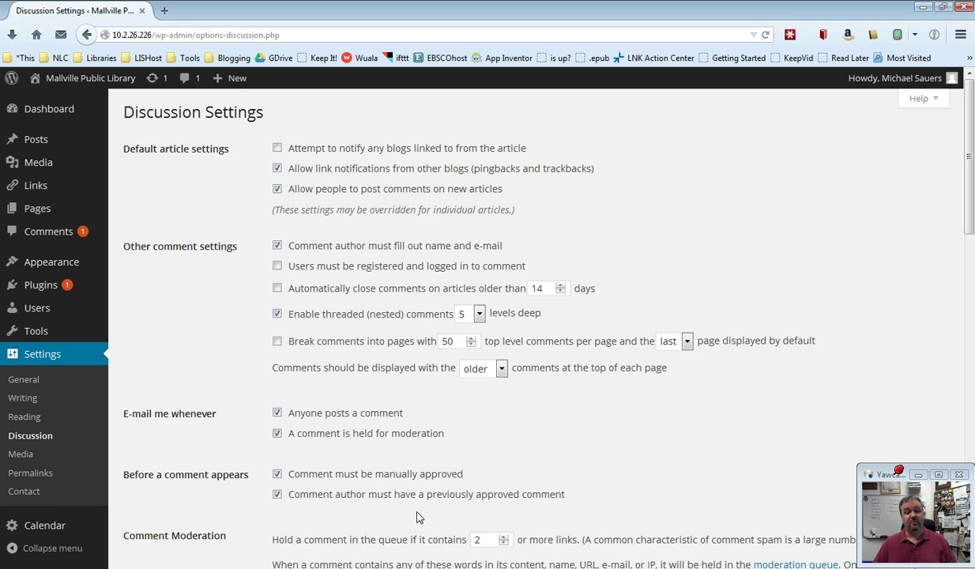
left_click_drag(407, 408, 286, 421)
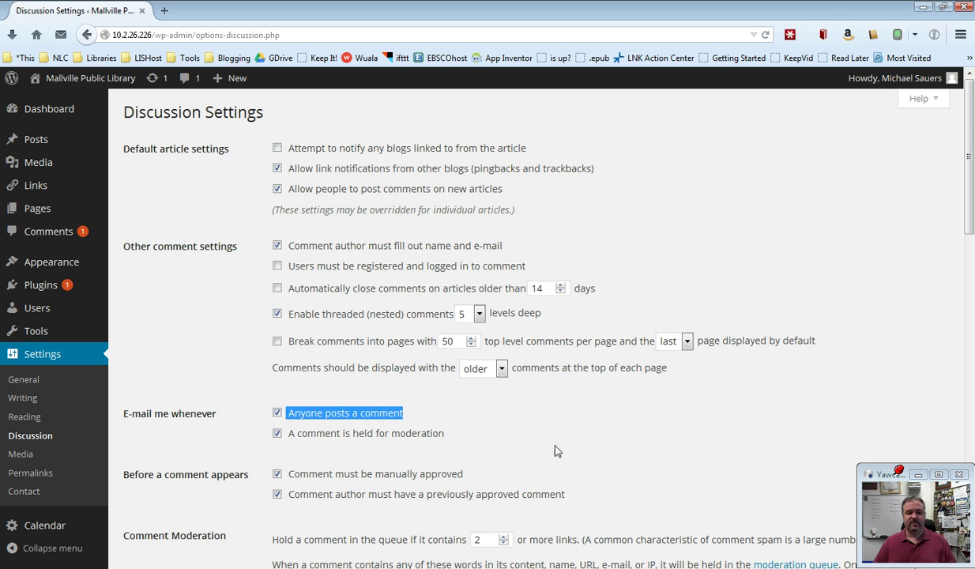
left_click(538, 429)
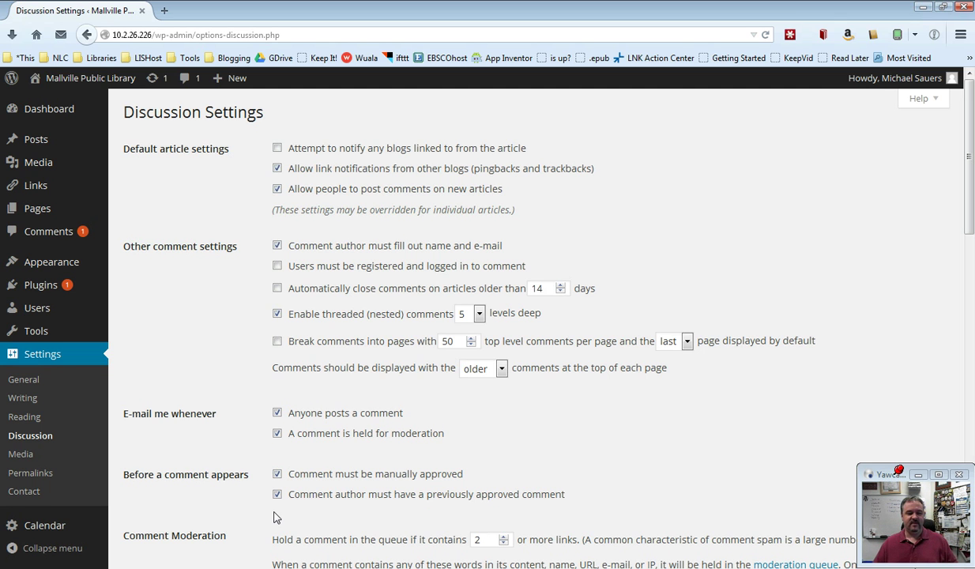
scroll(276, 517, "down", 5)
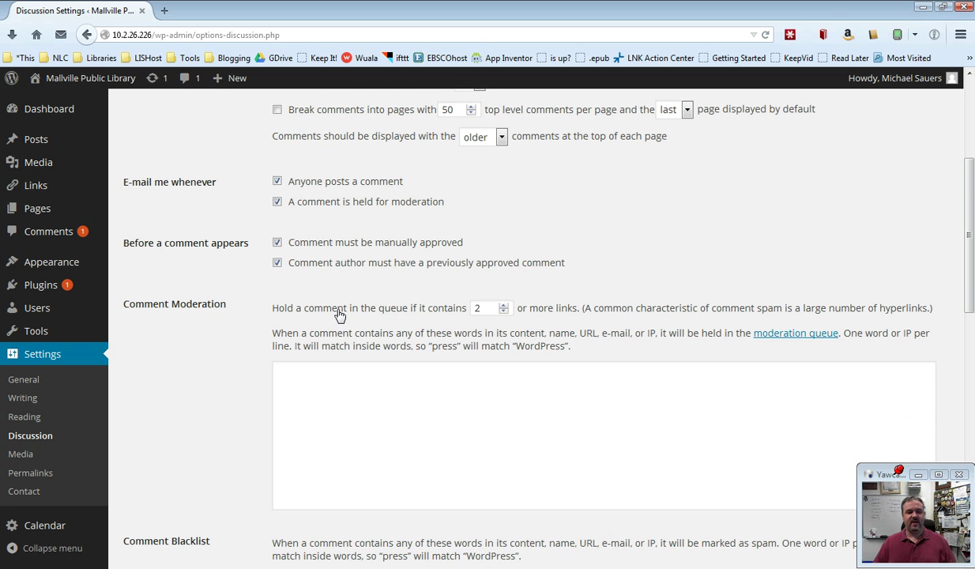
left_click(504, 305)
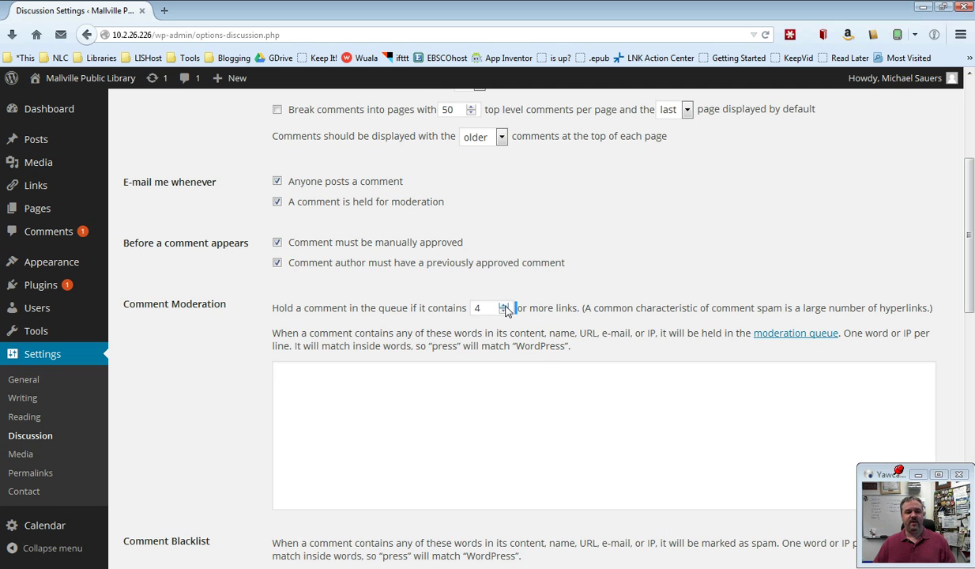
left_click(504, 306)
left_click(504, 311)
left_click(504, 312)
left_click(504, 312)
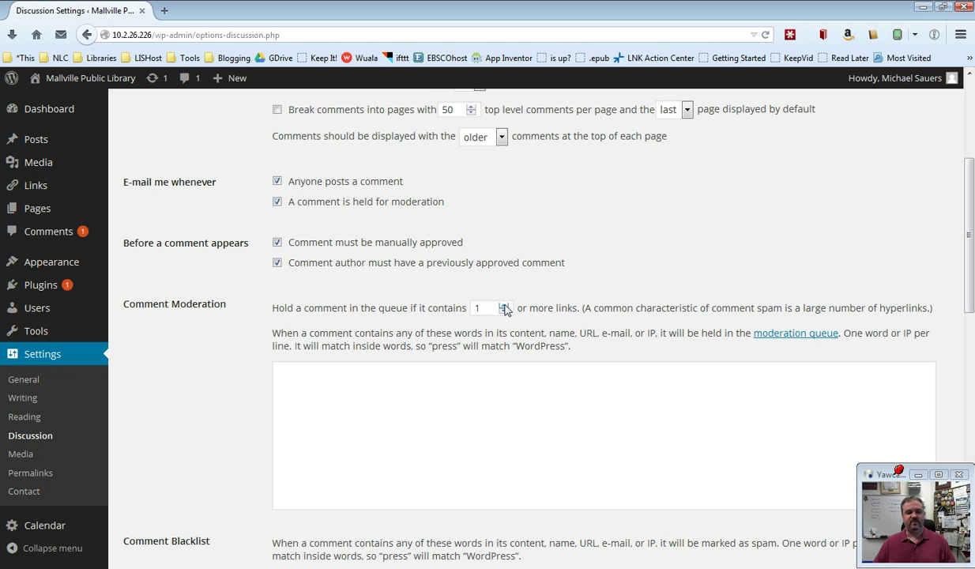
left_click(504, 306)
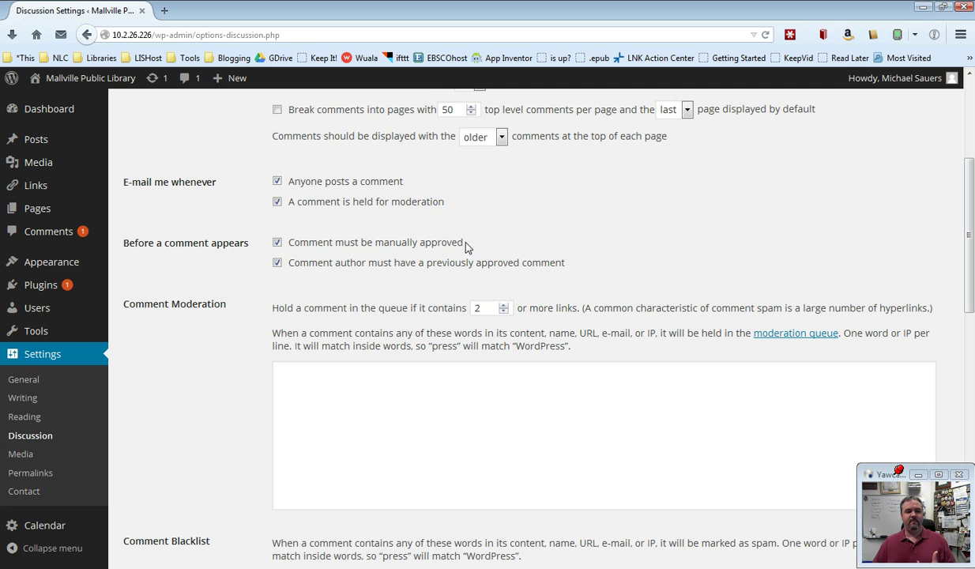
left_click_drag(464, 242, 290, 247)
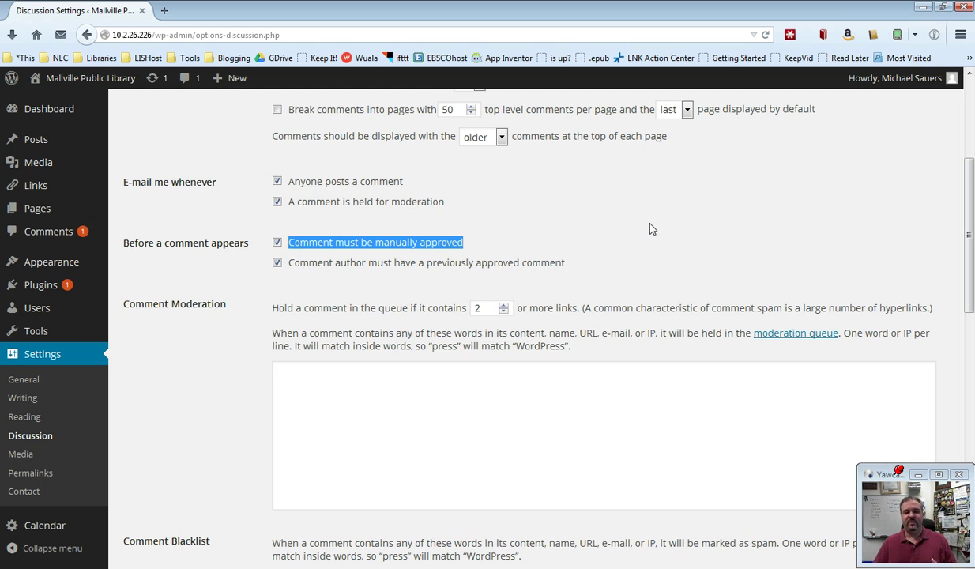
left_click(313, 327)
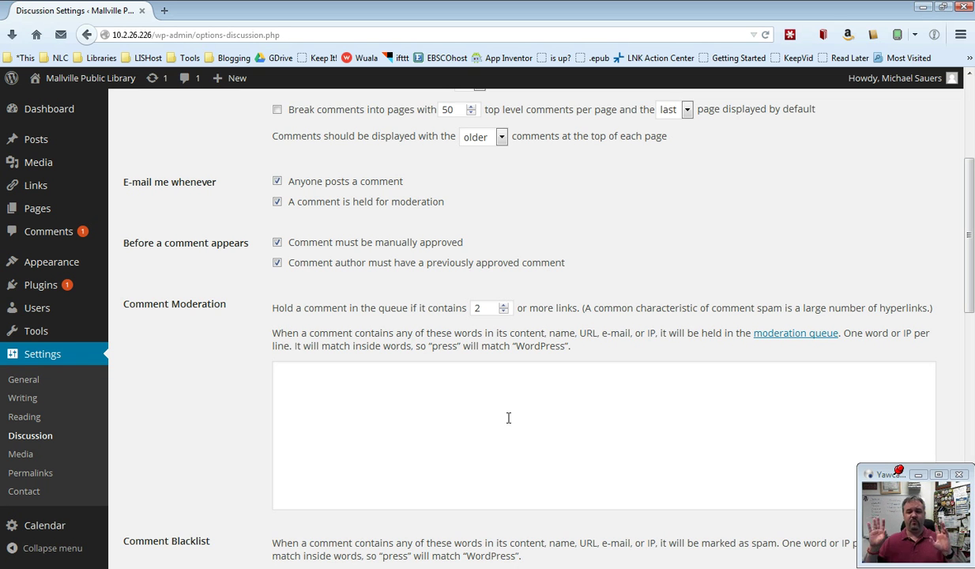
Enter a person's full name and the word 'sex' on separate lines of the Comment Moderation list
left_click(293, 382)
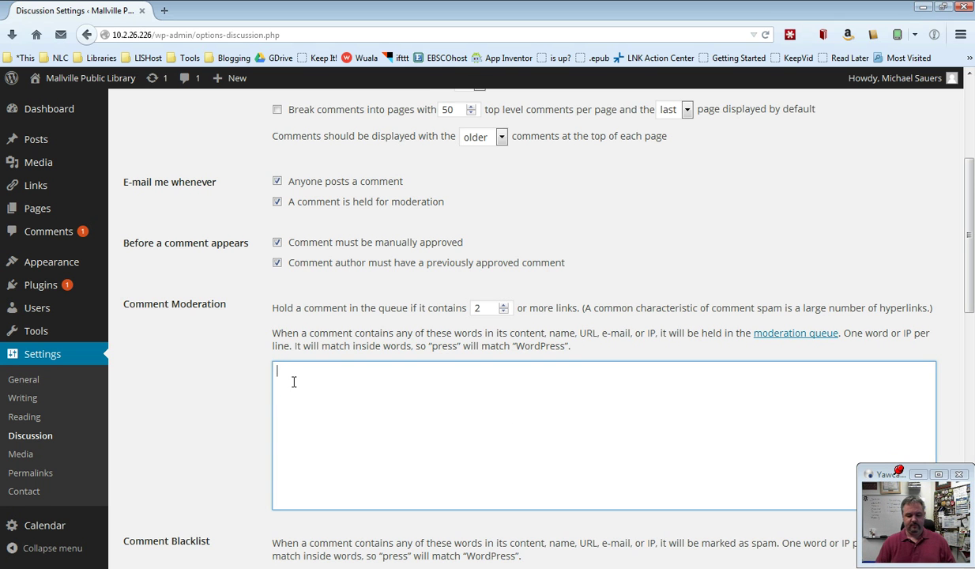
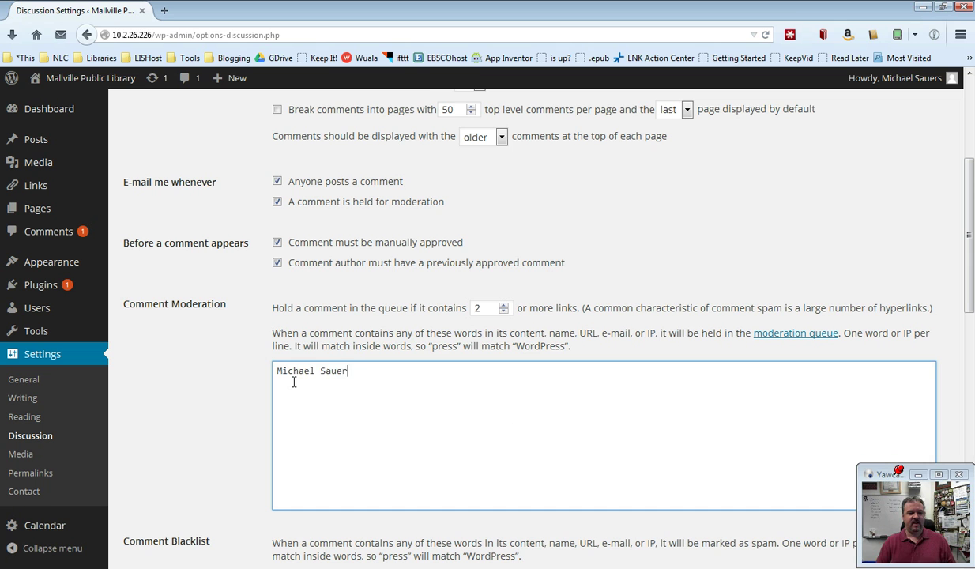
key("Return")
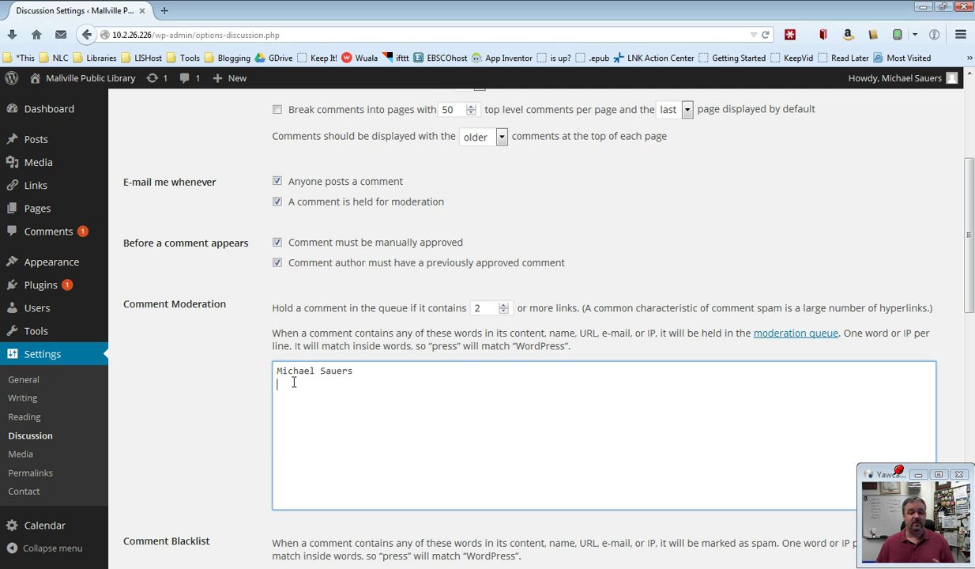
type("sex")
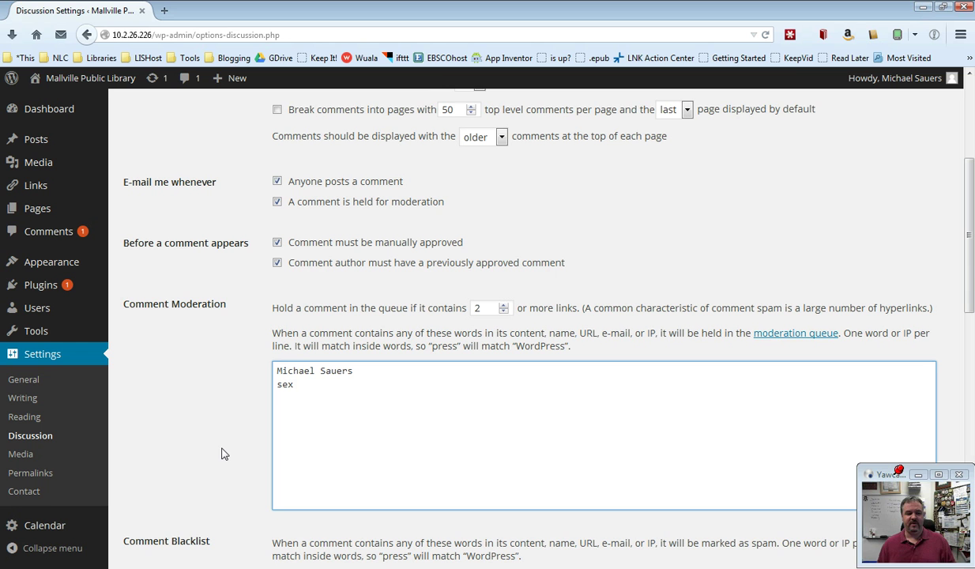
Remove 'sex' from the Comment Moderation list and add it to the Comment Blacklist
scroll(222, 453, "down", 6)
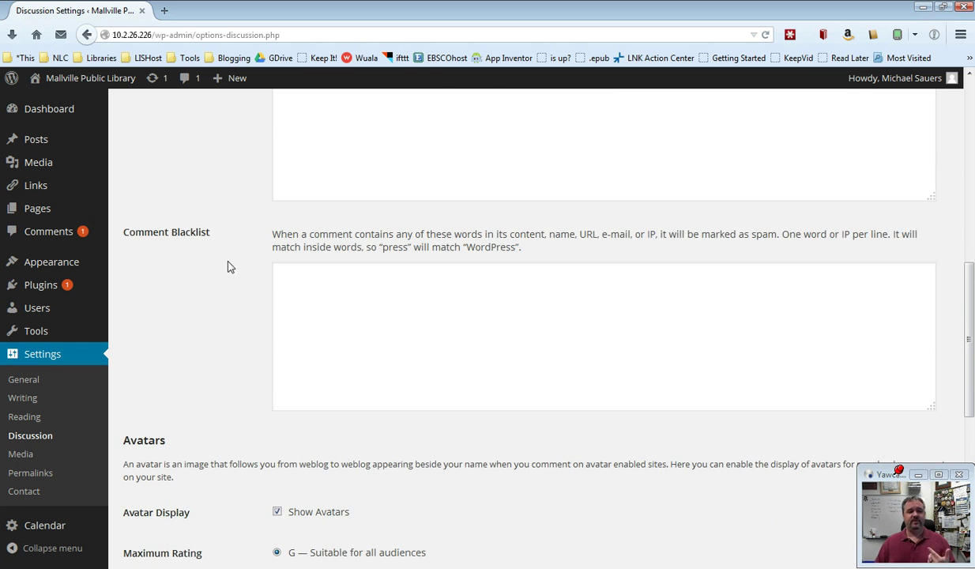
scroll(236, 234, "up", 2)
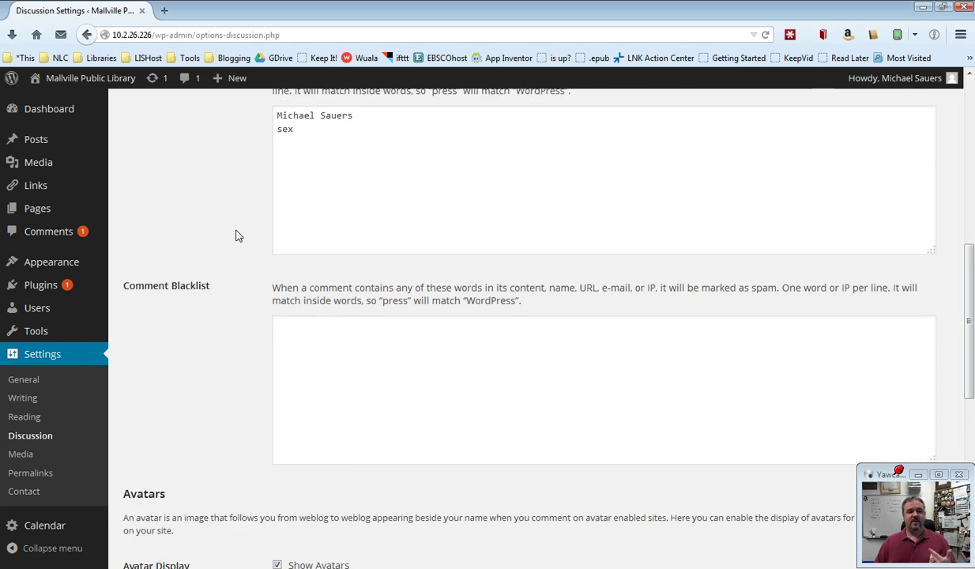
left_click_drag(304, 149, 271, 152)
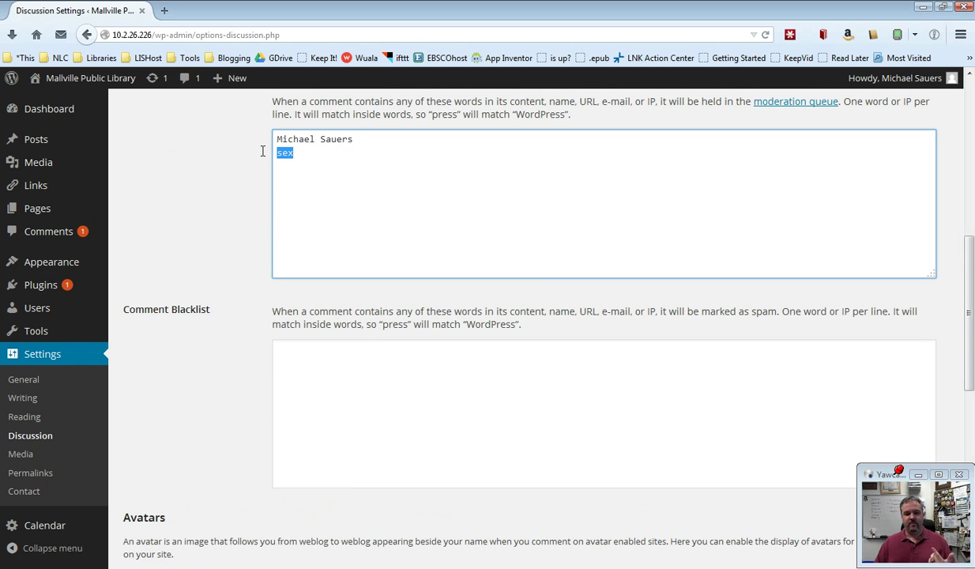
key("BackSpace")
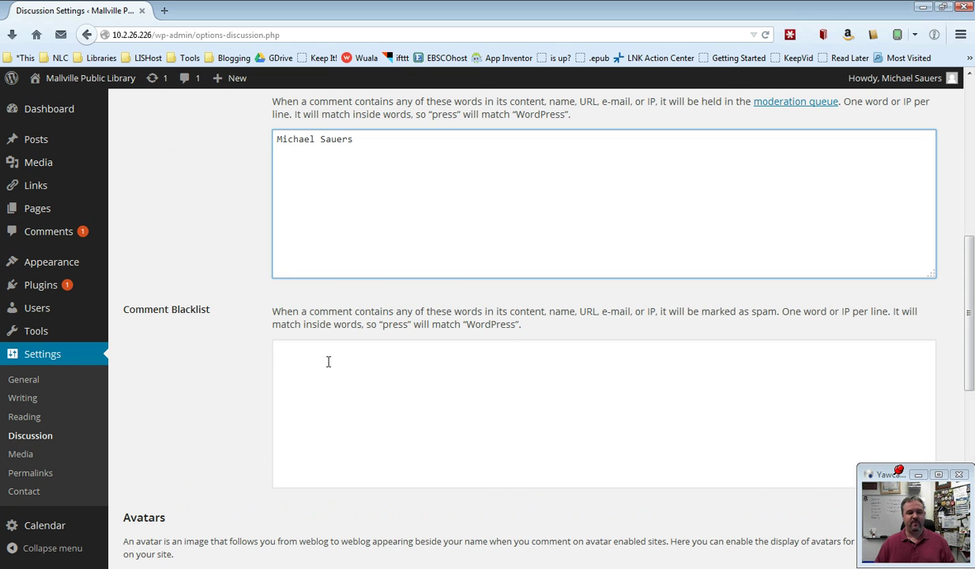
left_click(324, 399)
type("sex")
key("Return")
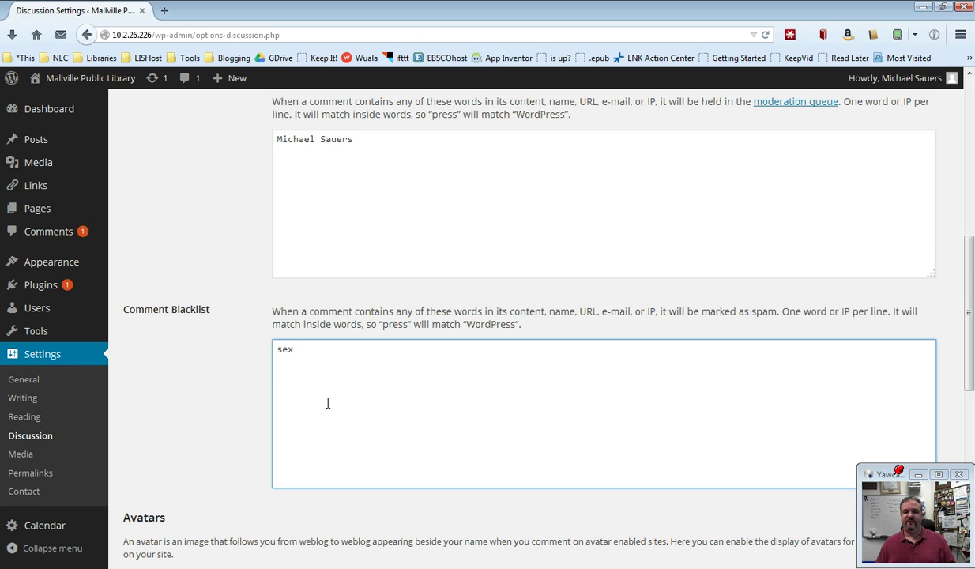
Delete the person's name from Comment Moderation and 'sex' from the Comment Blacklist
left_click_drag(387, 137, 275, 140)
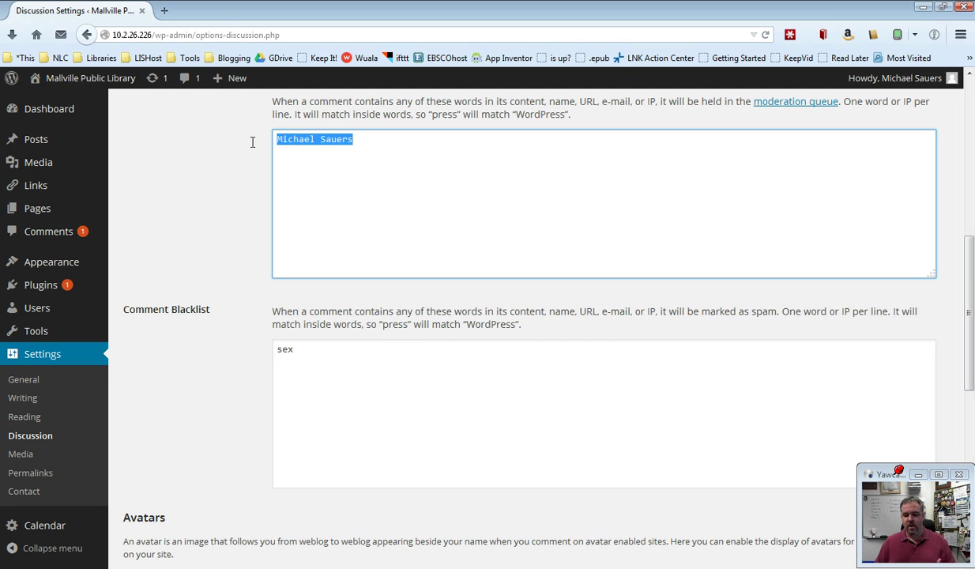
key("Delete")
left_click_drag(305, 346, 248, 343)
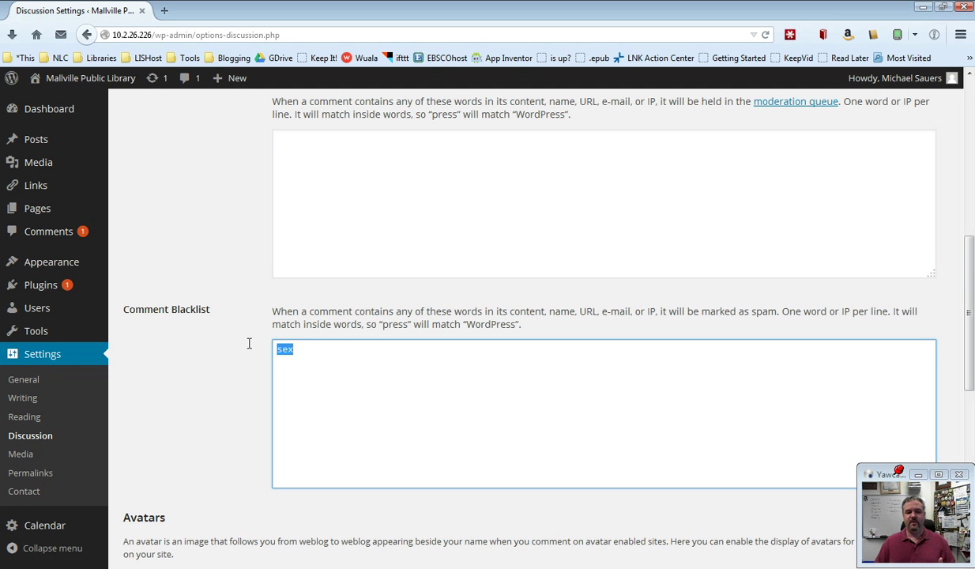
key("Delete")
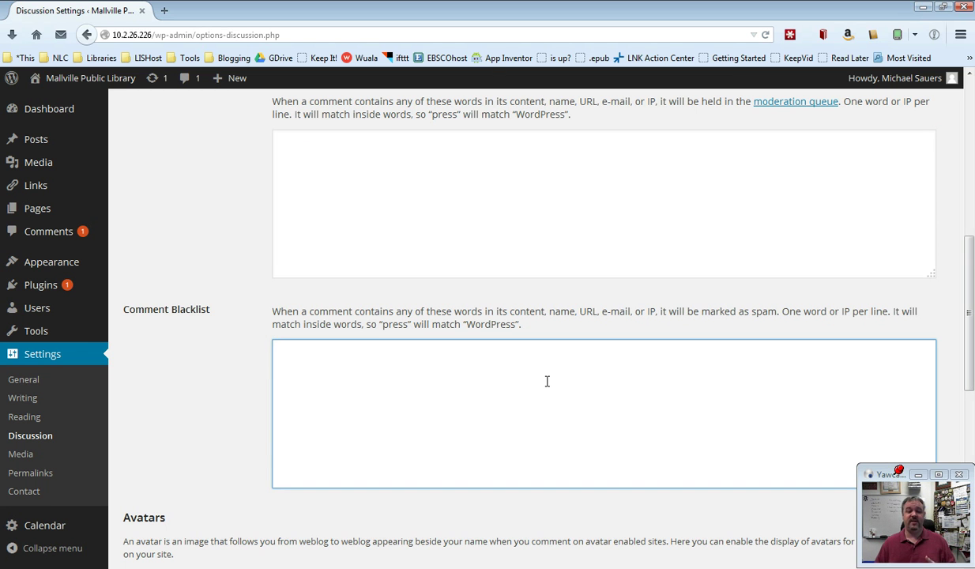
scroll(591, 378, "up", 4)
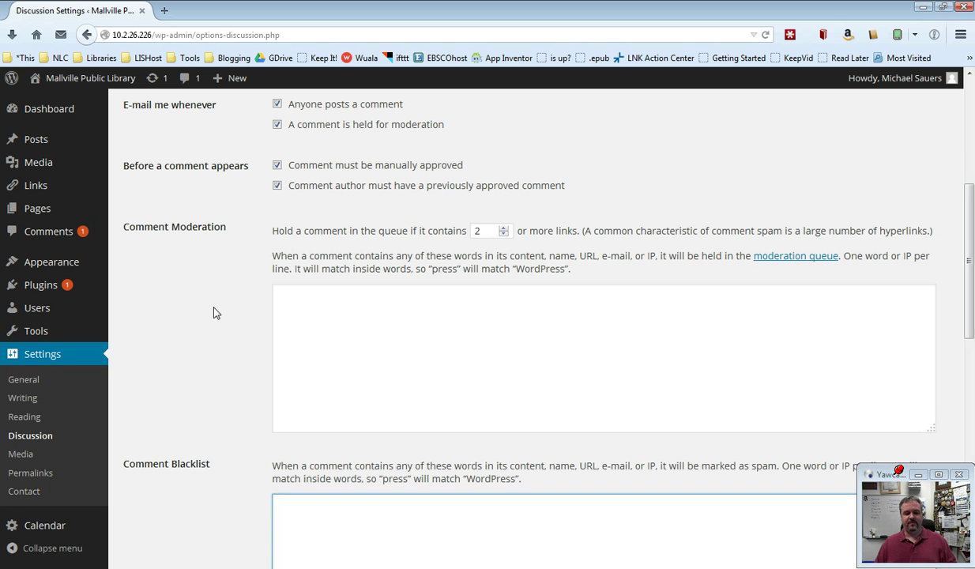
left_click(214, 313)
scroll(213, 313, "down", 9)
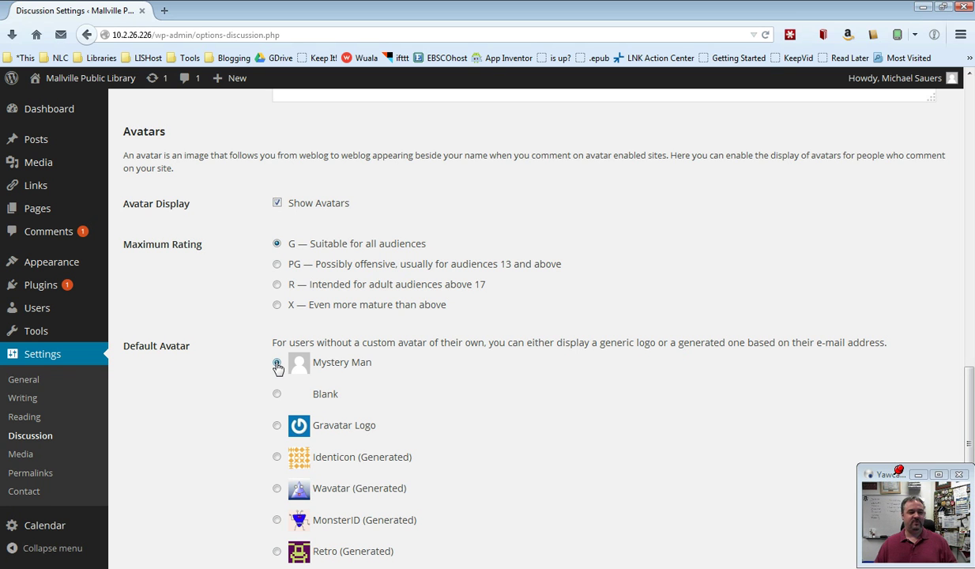
left_click(277, 203)
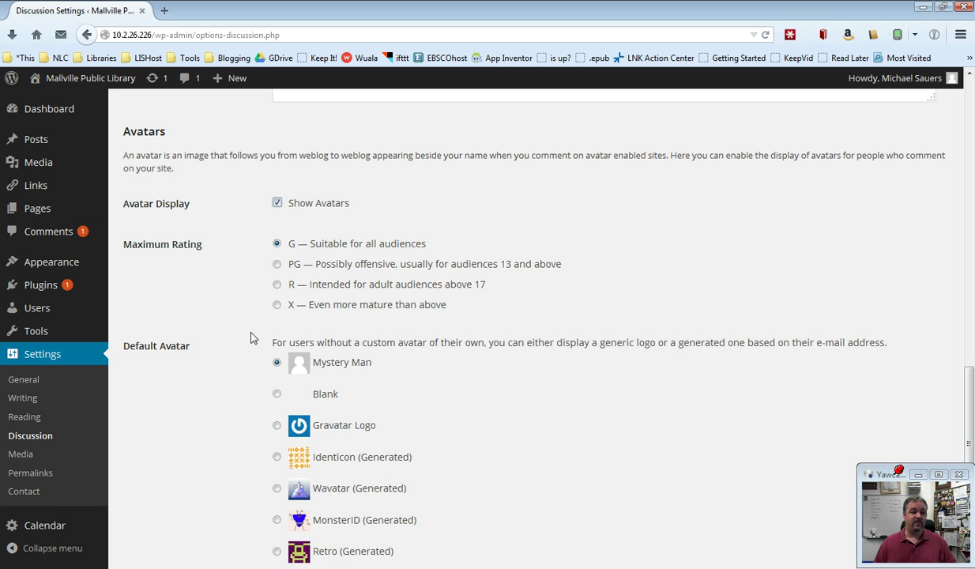
scroll(243, 324, "down", 3)
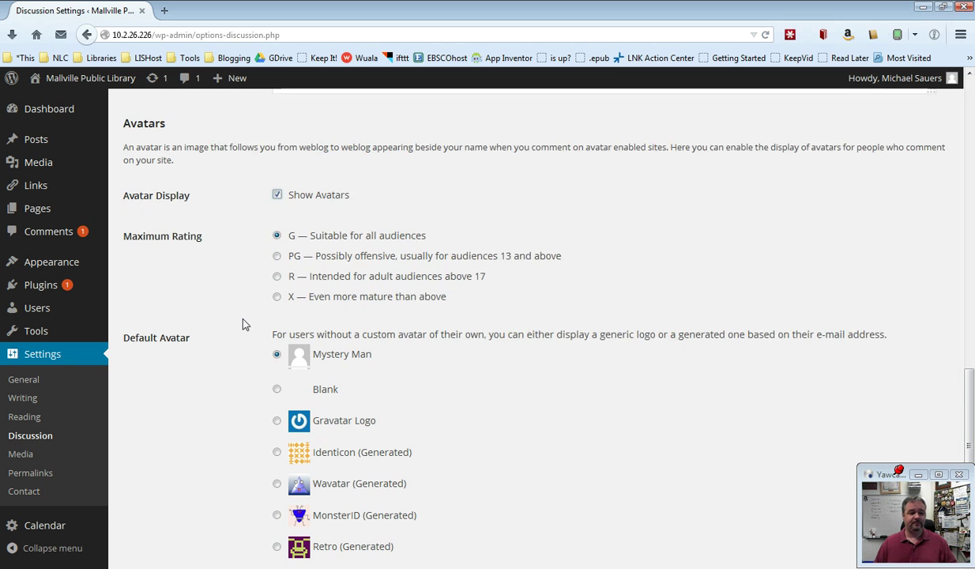